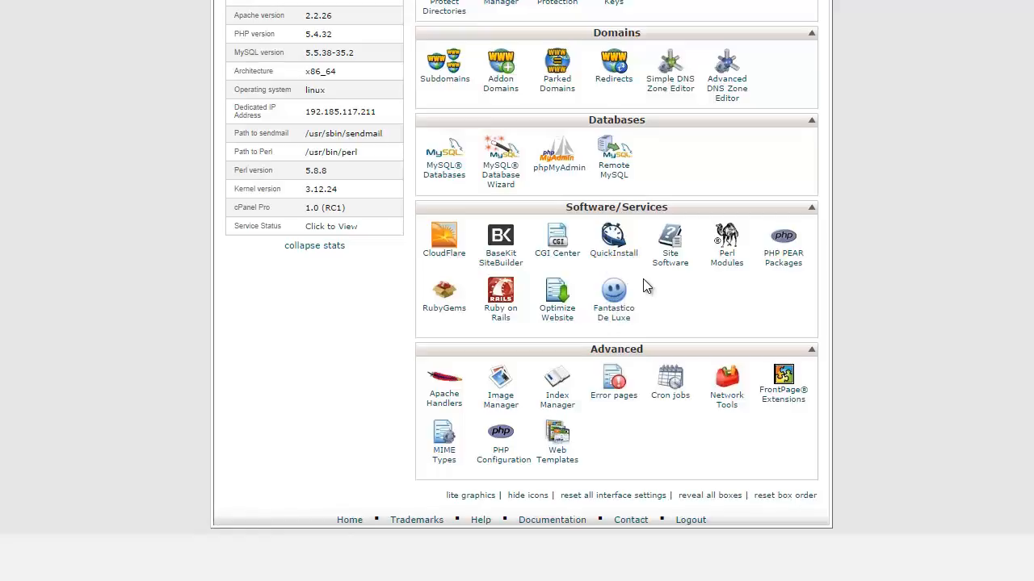
Open QuickInstall, pick Joomla from the CMS Software list and continue to its 3.3.6 install form
{"action": "left_click", "coordinate": [617, 252]}
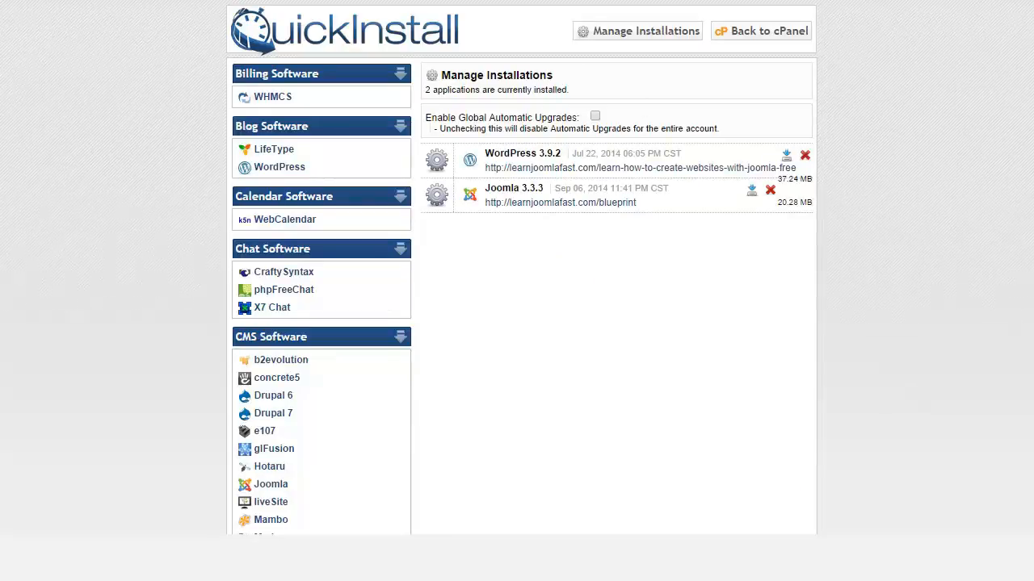
{"action": "scroll", "coordinate": [521, 291], "scroll_direction": "down", "scroll_amount": 5}
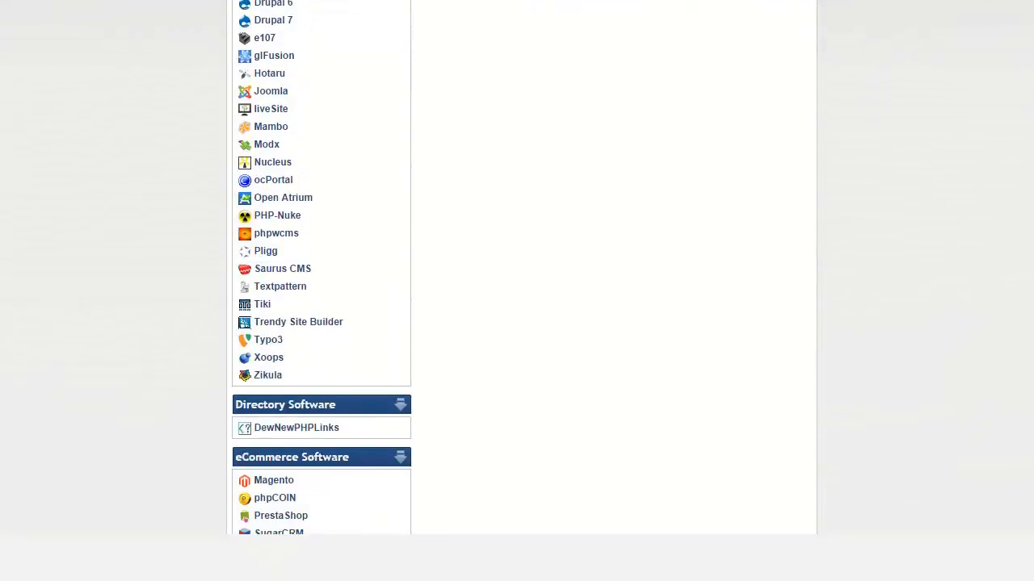
{"action": "scroll", "coordinate": [322, 268], "scroll_direction": "up", "scroll_amount": 1}
{"action": "scroll", "coordinate": [521, 291], "scroll_direction": "down", "scroll_amount": 7}
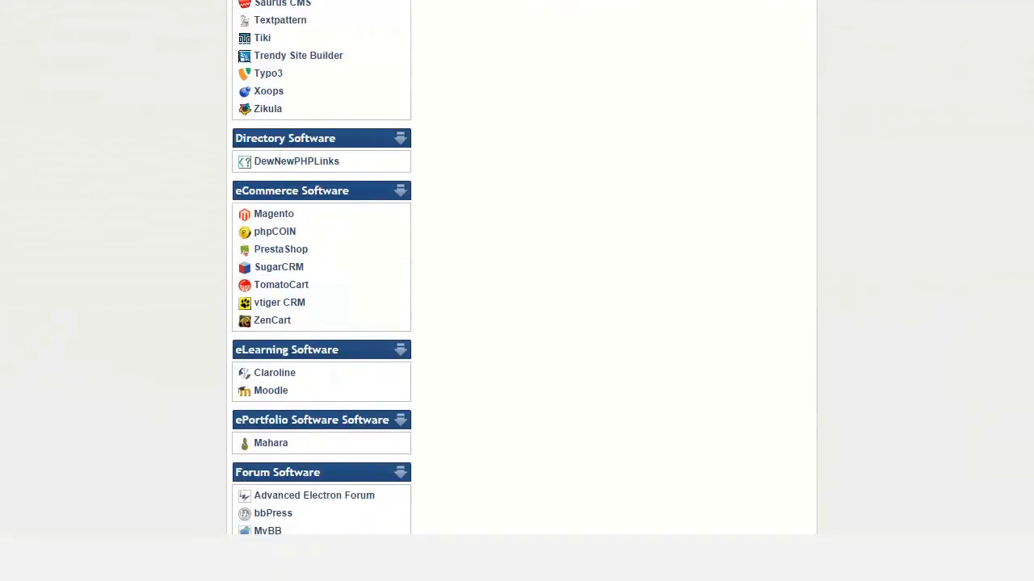
{"action": "scroll", "coordinate": [521, 290], "scroll_direction": "up", "scroll_amount": 9}
{"action": "scroll", "coordinate": [521, 291], "scroll_direction": "up", "scroll_amount": 1}
{"action": "scroll", "coordinate": [521, 291], "scroll_direction": "down", "scroll_amount": 1}
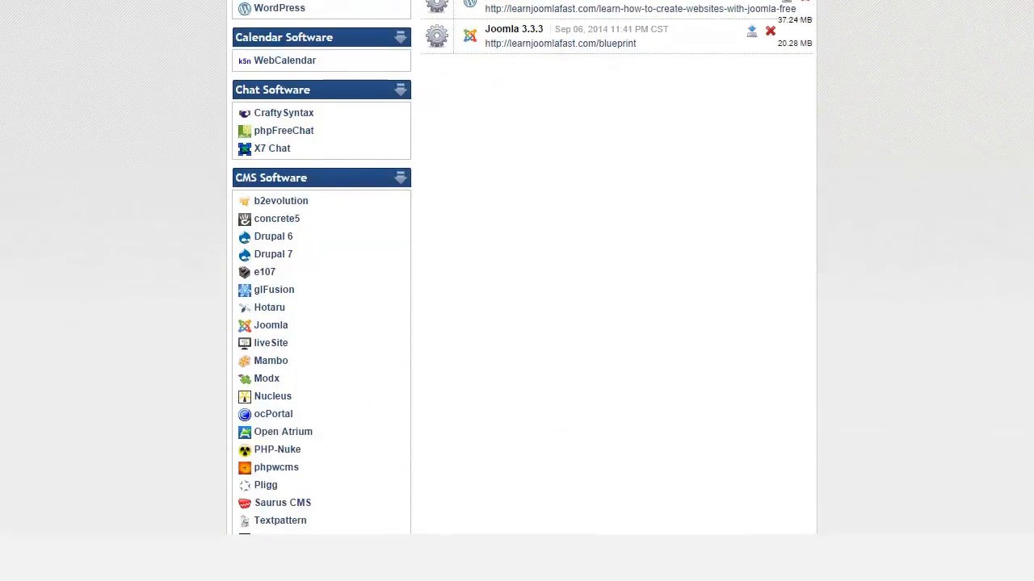
{"action": "left_click", "coordinate": [274, 330]}
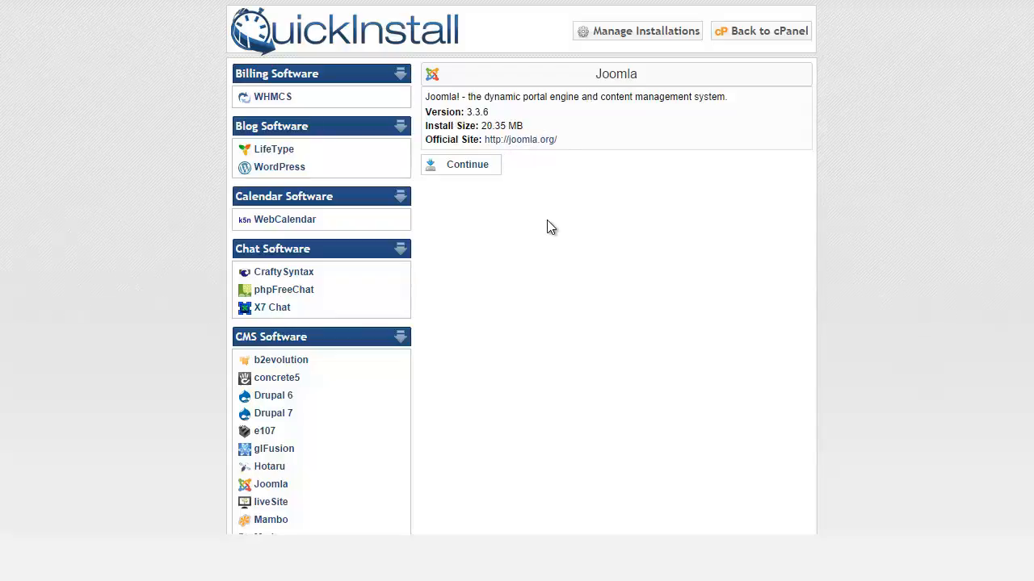
{"action": "left_click", "coordinate": [467, 167]}
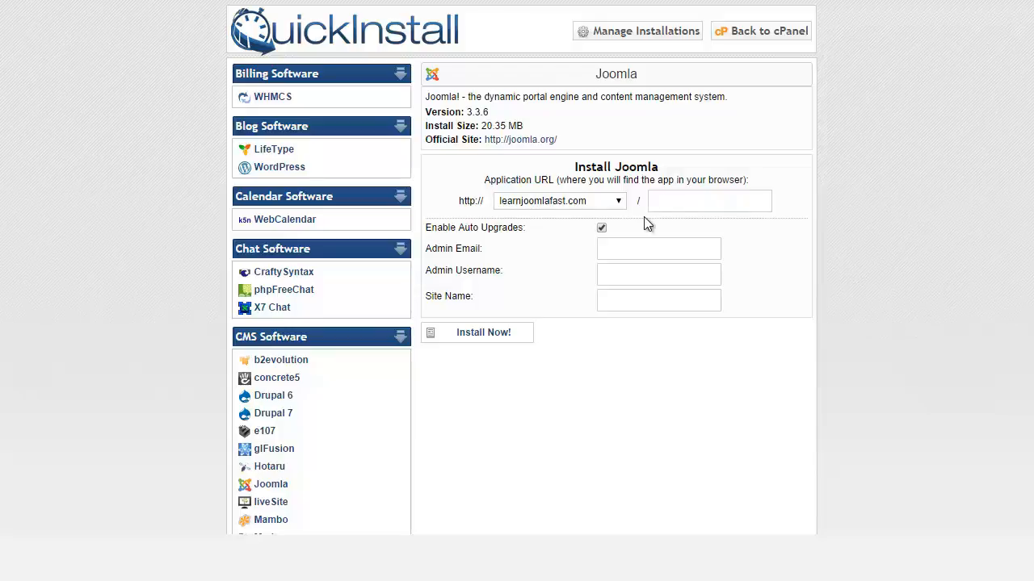
Set the install location to learnjoomlafast.com/classifieds
{"action": "left_click", "coordinate": [629, 248]}
{"action": "left_click", "coordinate": [628, 274]}
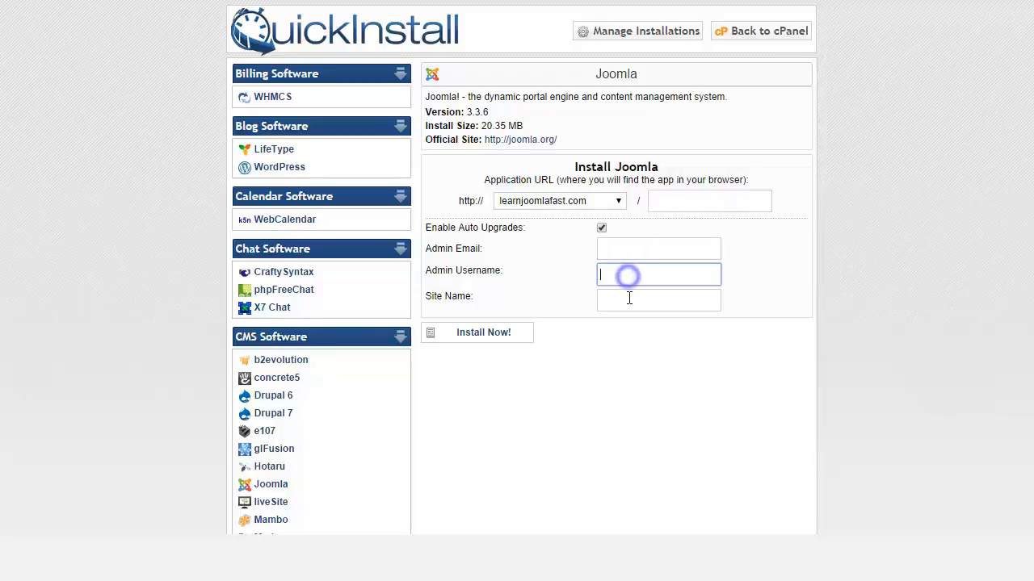
{"action": "left_click", "coordinate": [628, 301]}
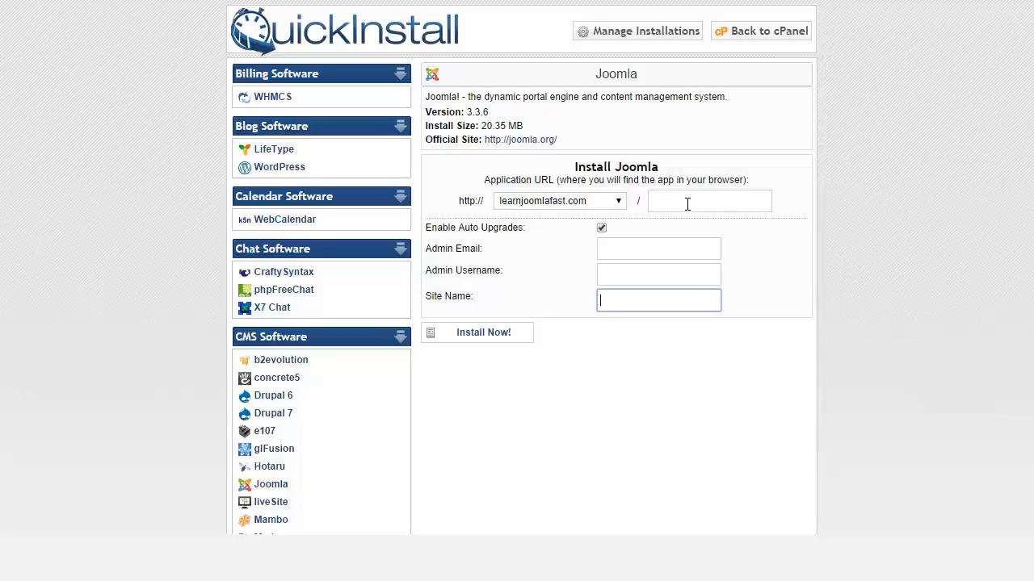
{"action": "left_click", "coordinate": [682, 203]}
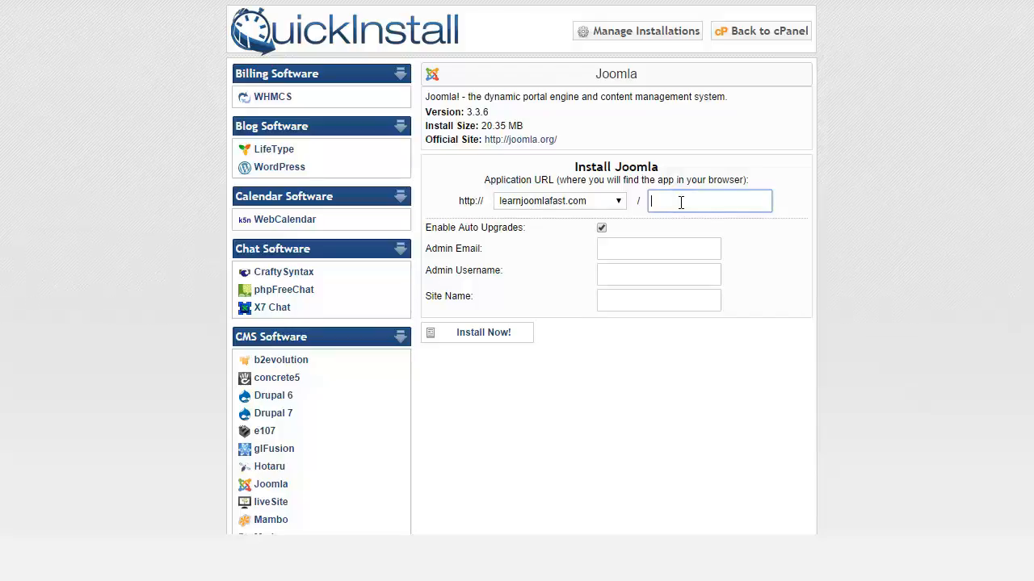
{"action": "type", "text": "classifieds"}
Fill in the admin e-mail, the admin username and site name 'Classifieds'
{"action": "left_click", "coordinate": [644, 251]}
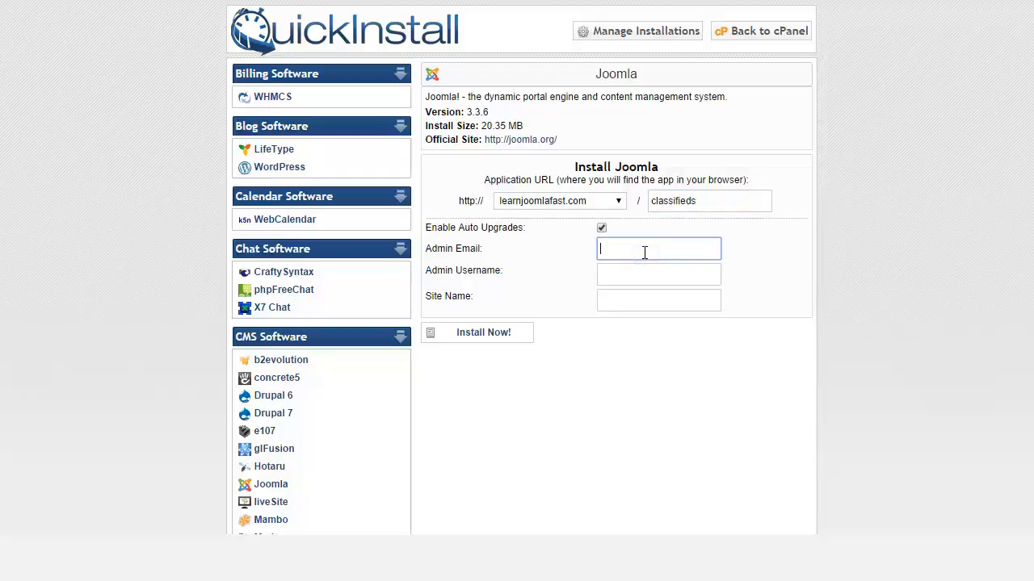
{"action": "type", "text": "admin"}
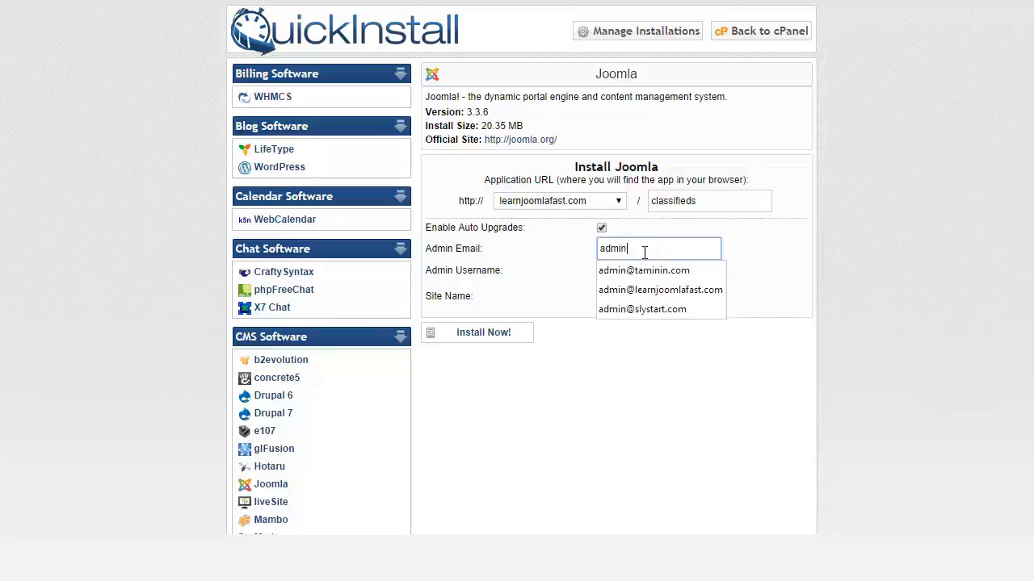
{"action": "left_click", "coordinate": [638, 267]}
{"action": "left_click", "coordinate": [618, 279]}
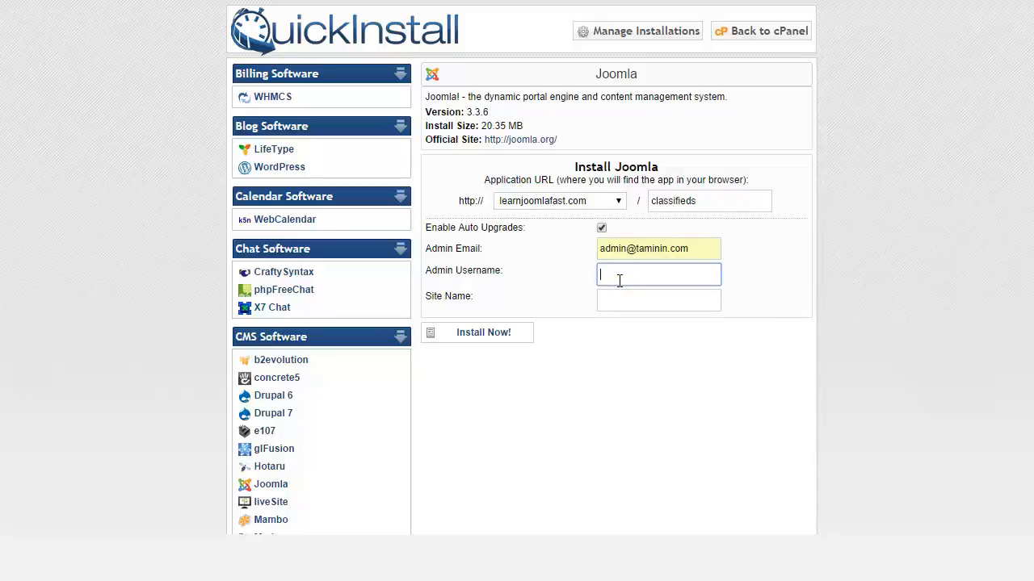
{"action": "type", "text": "mathewtamin"}
{"action": "key", "text": "Tab"}
{"action": "type", "text": "Classifieds"}
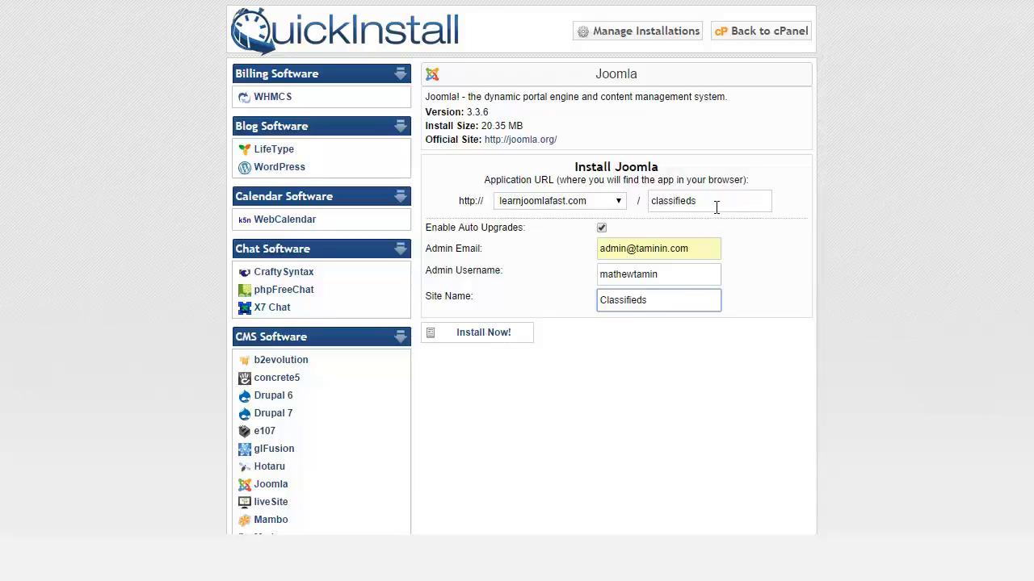
Check the classifieds folder in the URL and start the Joomla installation
{"action": "left_click_drag", "start_coordinate": [717, 201], "coordinate": [651, 201]}
{"action": "left_click", "coordinate": [662, 201]}
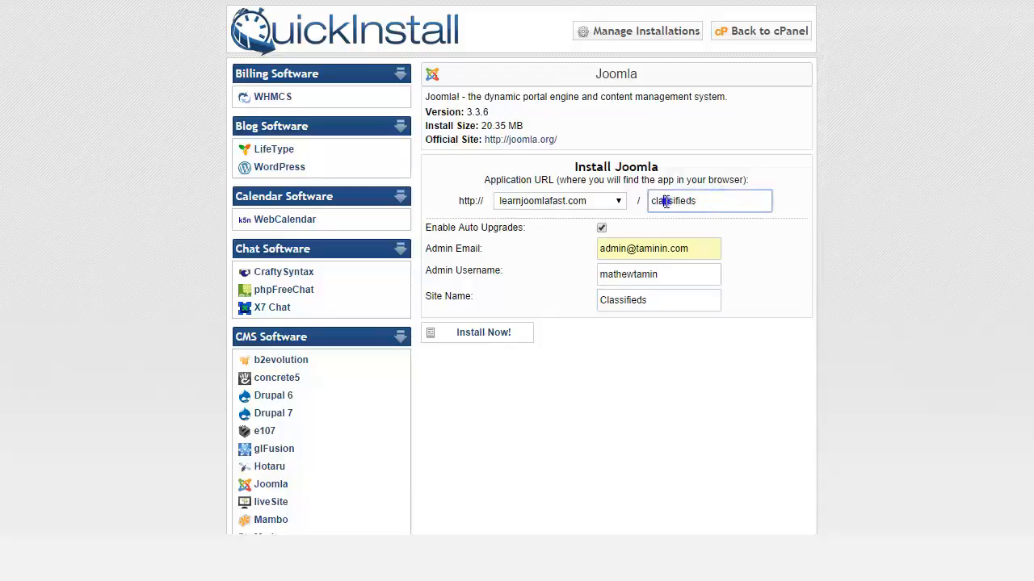
{"action": "left_click", "coordinate": [483, 334]}
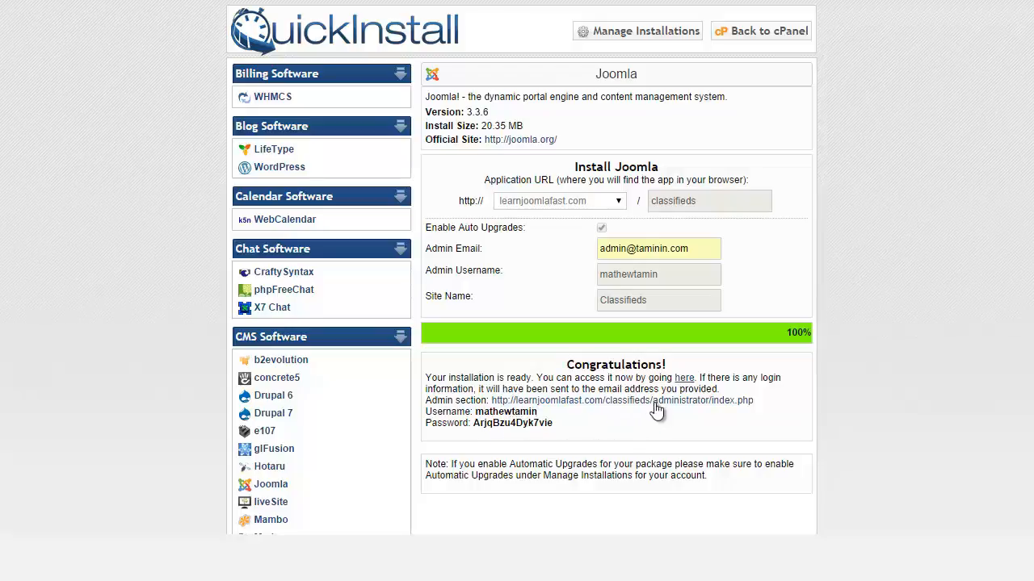
Open the Classifieds administrator section and select the generated admin password
{"action": "left_click", "coordinate": [711, 403]}
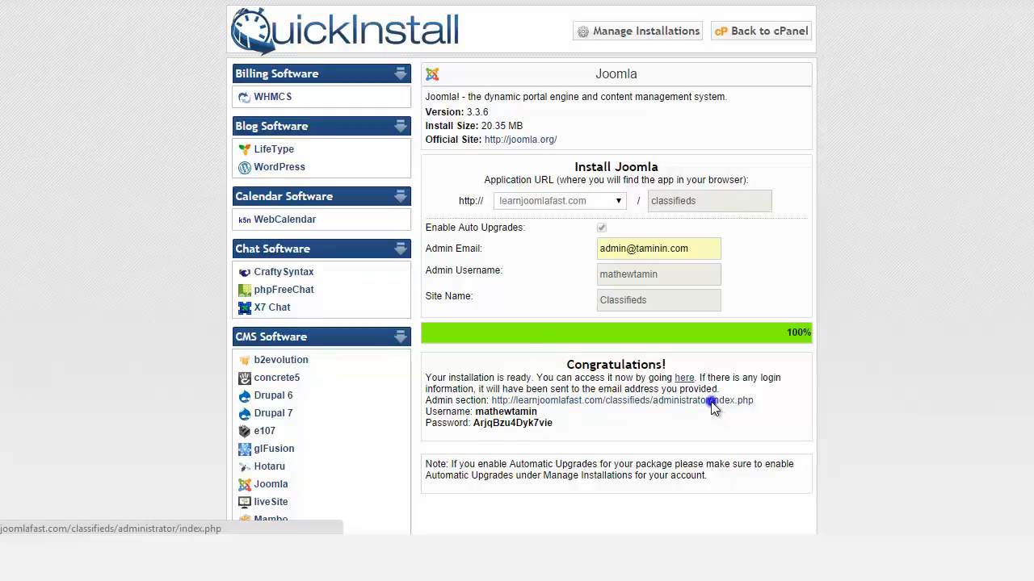
{"action": "double_click", "coordinate": [509, 422]}
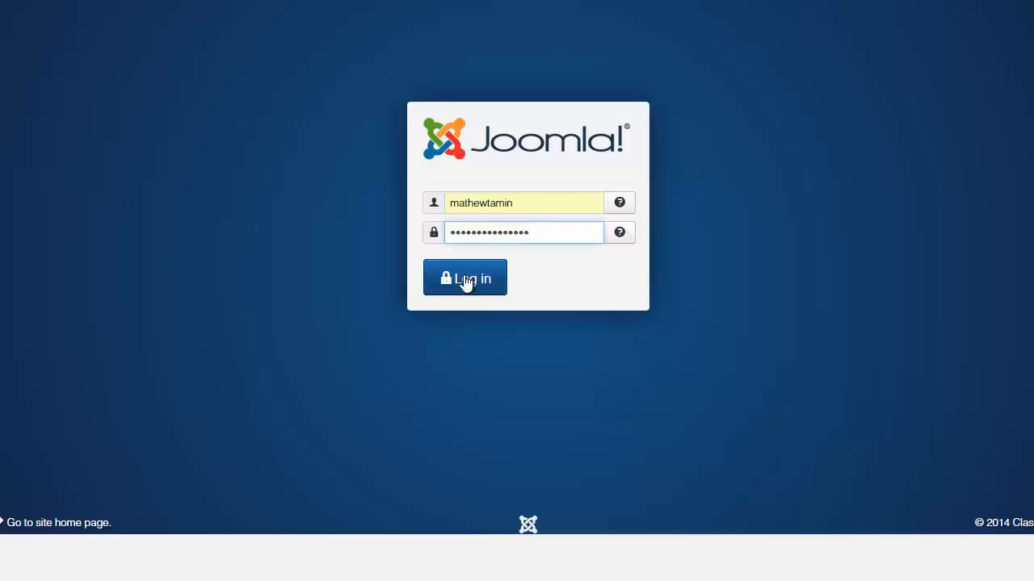
Log in to the Classifieds Joomla administrator Control Panel
{"action": "left_click", "coordinate": [467, 279]}
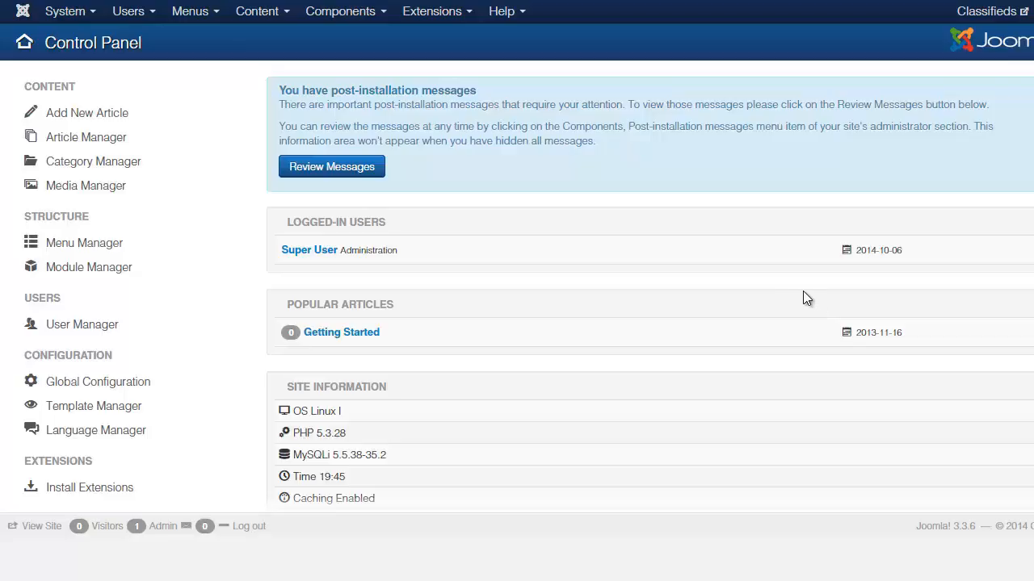
{"action": "scroll", "coordinate": [517, 323], "scroll_direction": "down", "scroll_amount": 3}
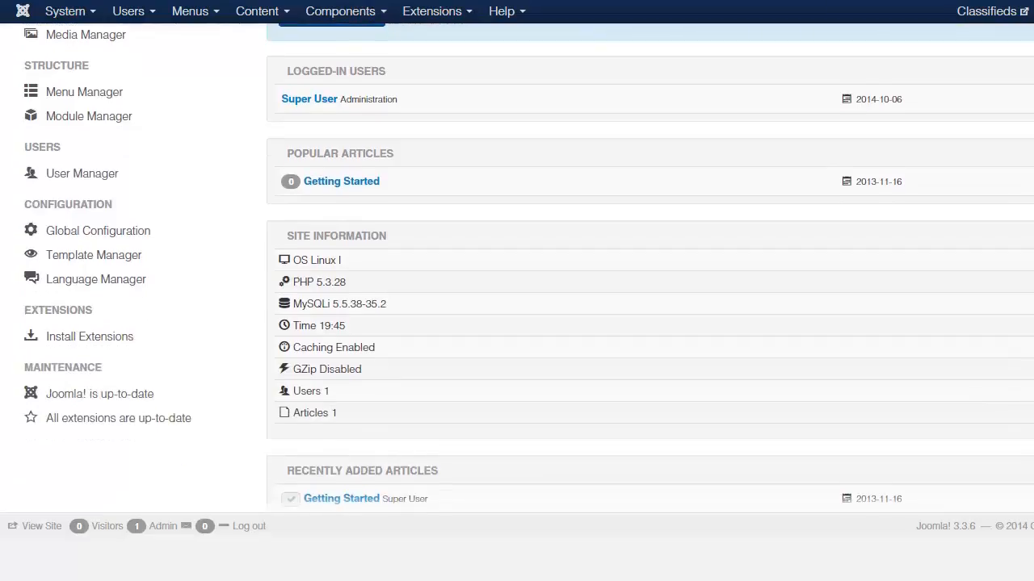
{"action": "scroll", "coordinate": [516, 322], "scroll_direction": "up", "scroll_amount": 3}
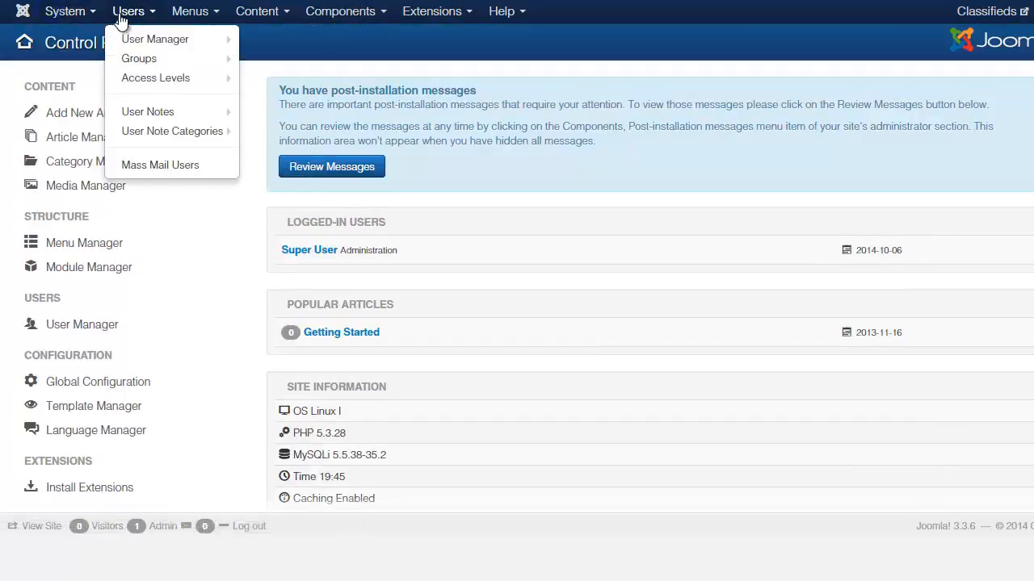
Look over the System, Users, Content, Components and Extensions menus
{"action": "mouse_move", "coordinate": [389, 30]}
{"action": "mouse_move", "coordinate": [420, 19]}
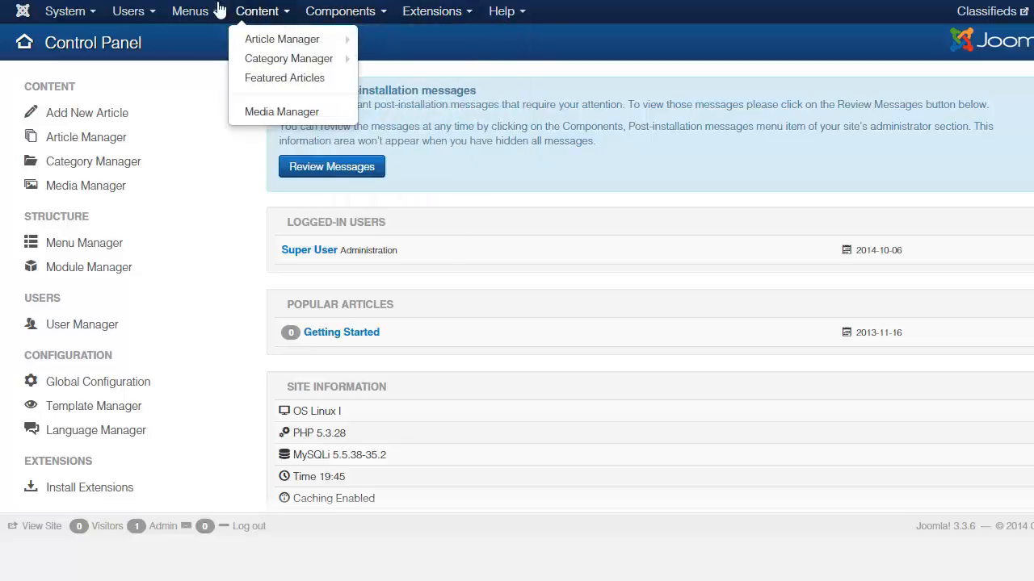
{"action": "mouse_move", "coordinate": [208, 13]}
{"action": "mouse_move", "coordinate": [139, 18]}
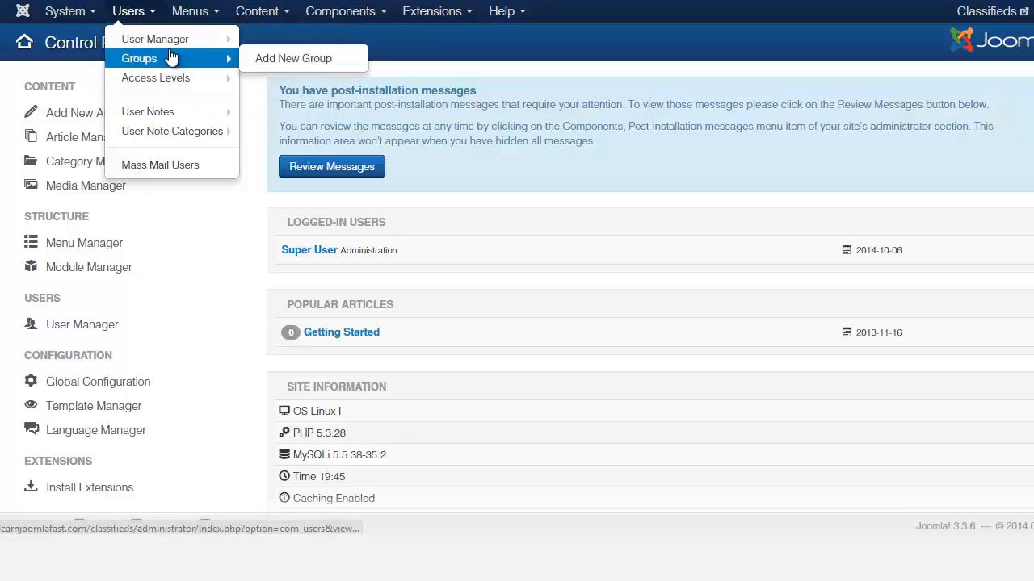
{"action": "mouse_move", "coordinate": [169, 48]}
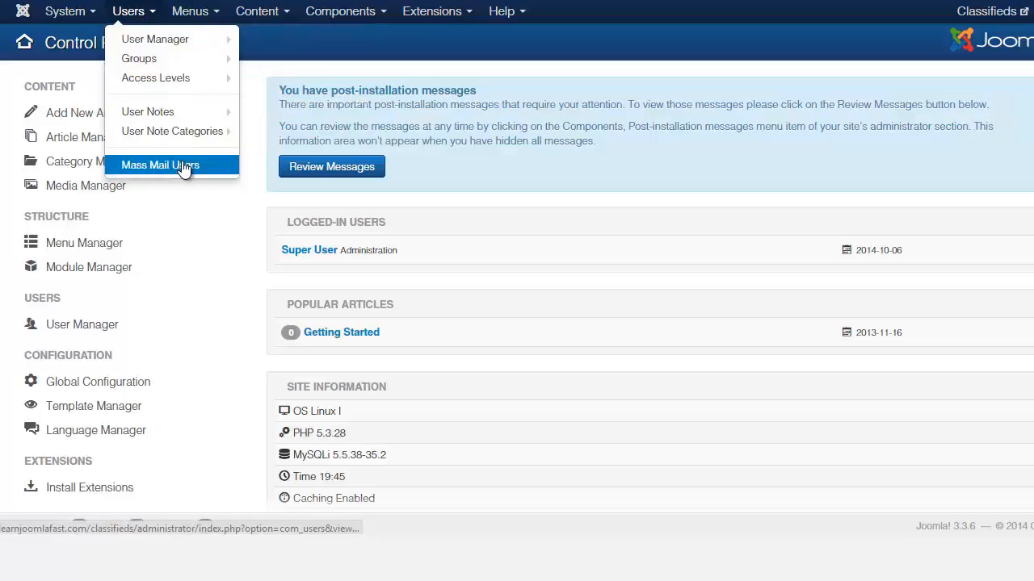
{"action": "mouse_move", "coordinate": [192, 130]}
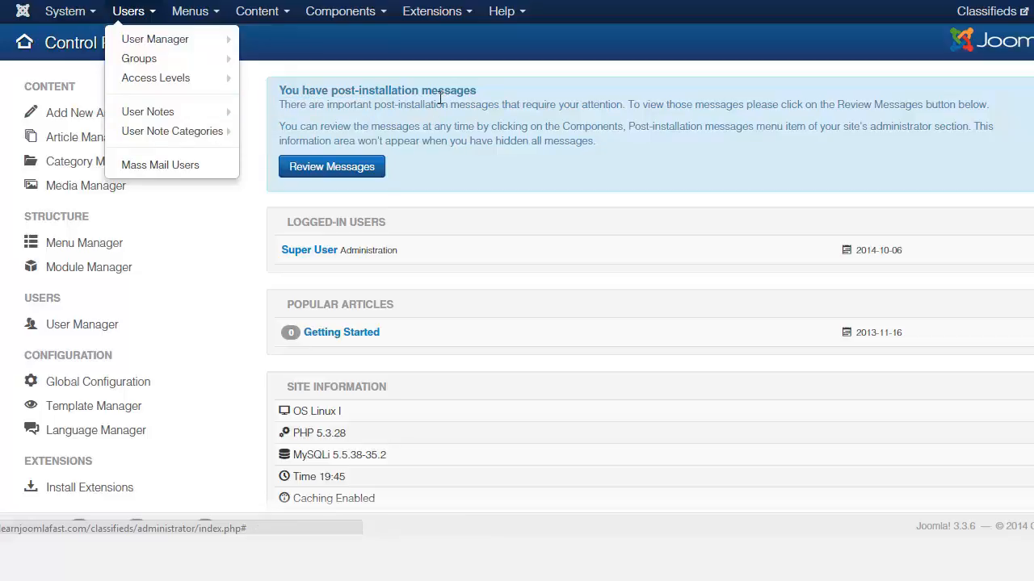
{"action": "left_click", "coordinate": [453, 58]}
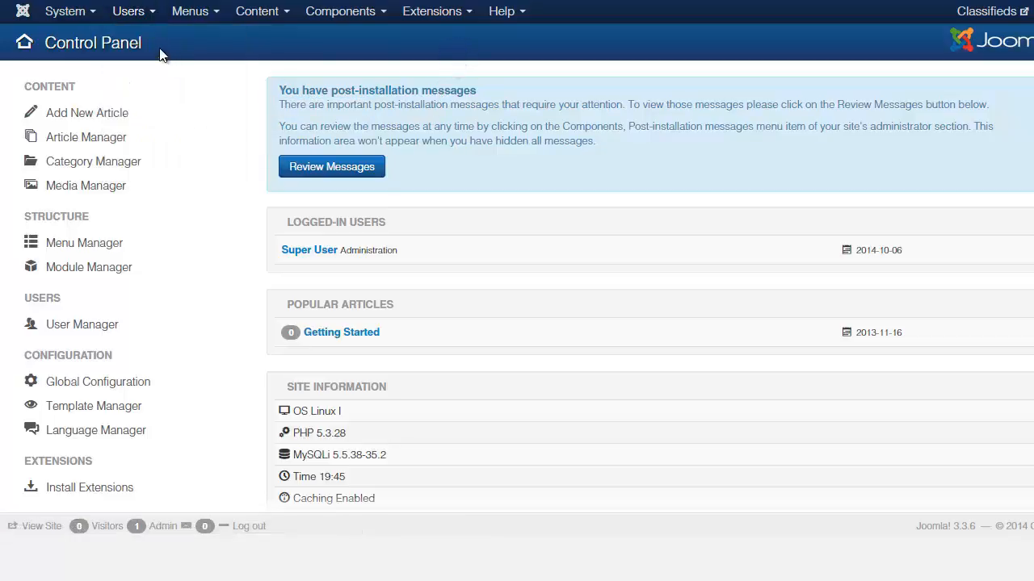
{"action": "left_click", "coordinate": [72, 13]}
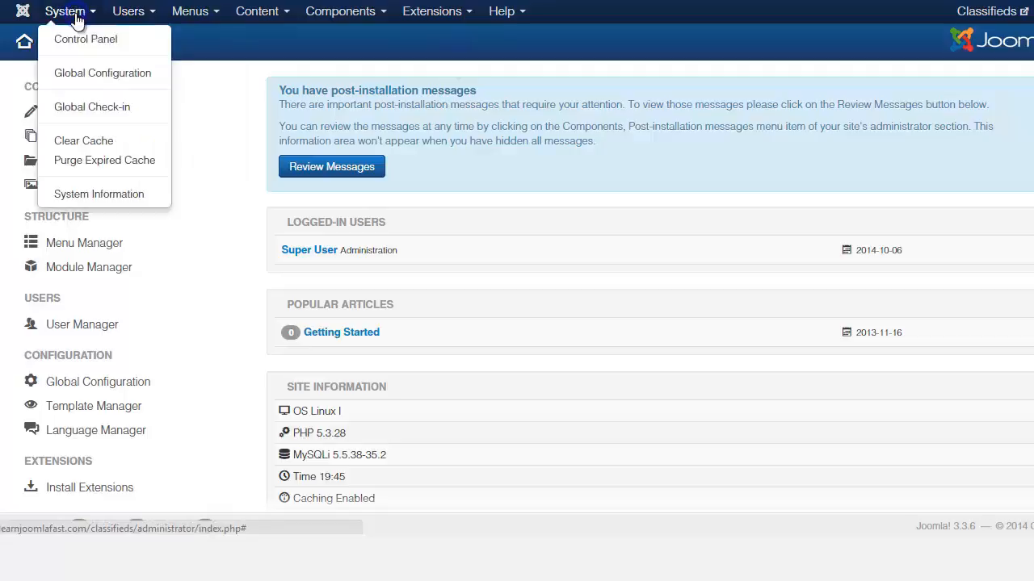
{"action": "mouse_move", "coordinate": [292, 29]}
{"action": "mouse_move", "coordinate": [121, 12]}
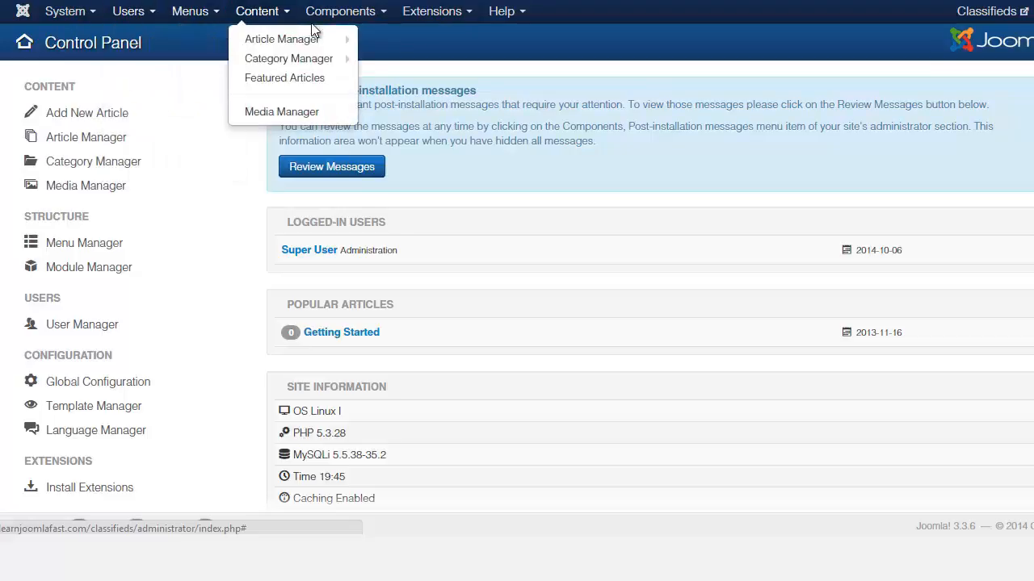
{"action": "mouse_move", "coordinate": [343, 20]}
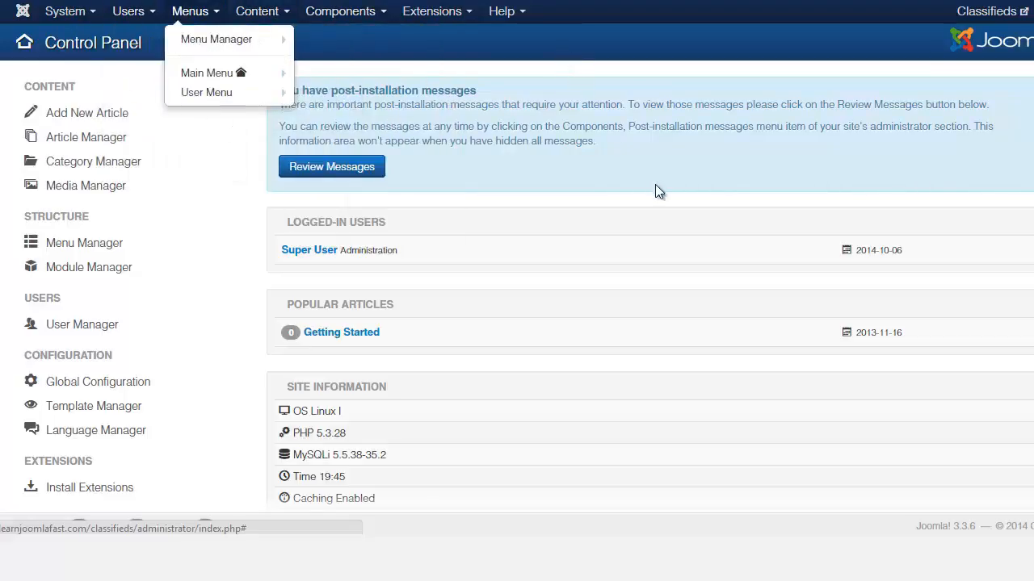
{"action": "scroll", "coordinate": [657, 187], "scroll_direction": "down", "scroll_amount": 2}
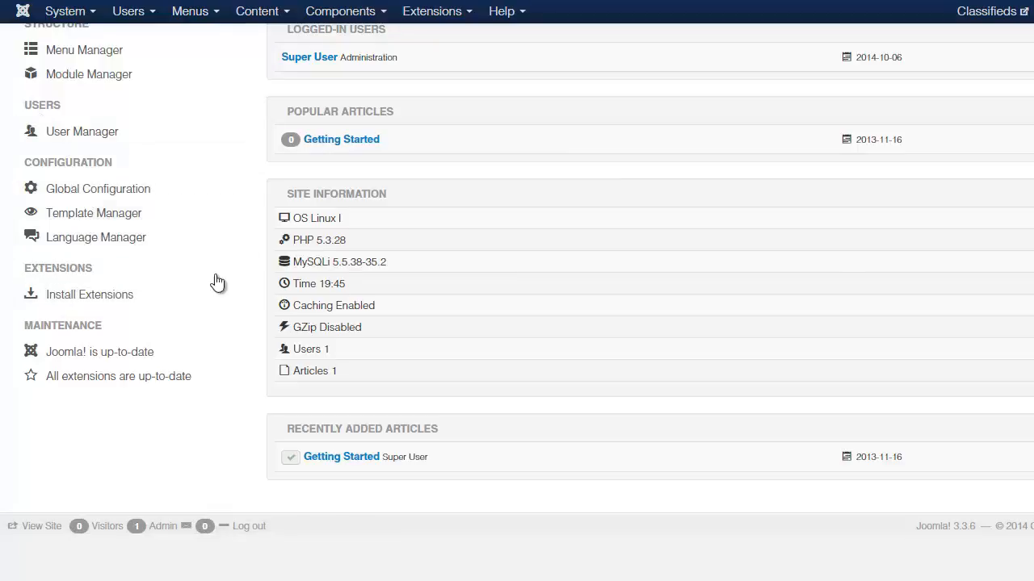
{"action": "scroll", "coordinate": [259, 307], "scroll_direction": "up", "scroll_amount": 2}
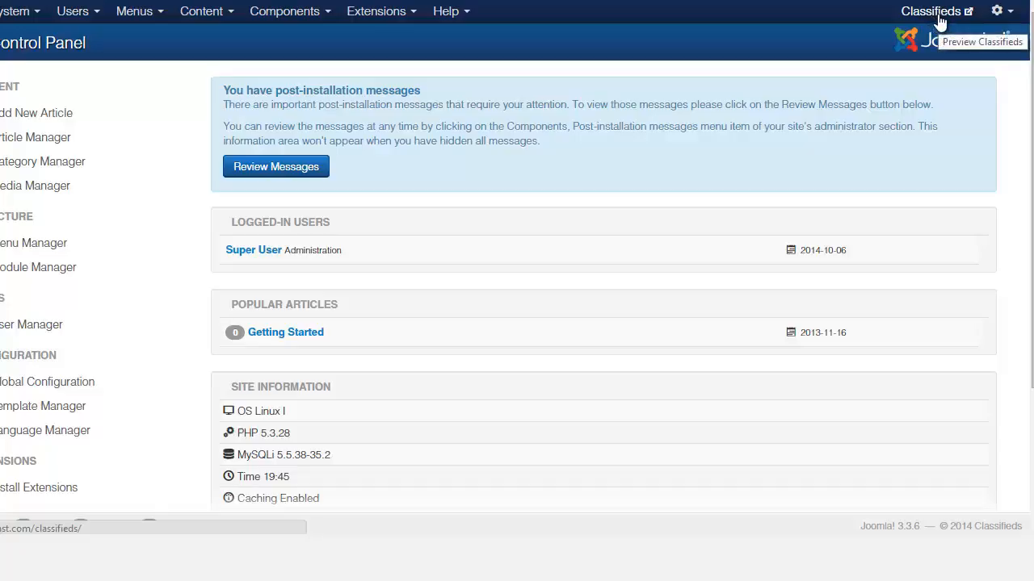
Open the Classifieds front page and browse its Getting Started article, tags and login form
{"action": "left_click", "coordinate": [938, 18]}
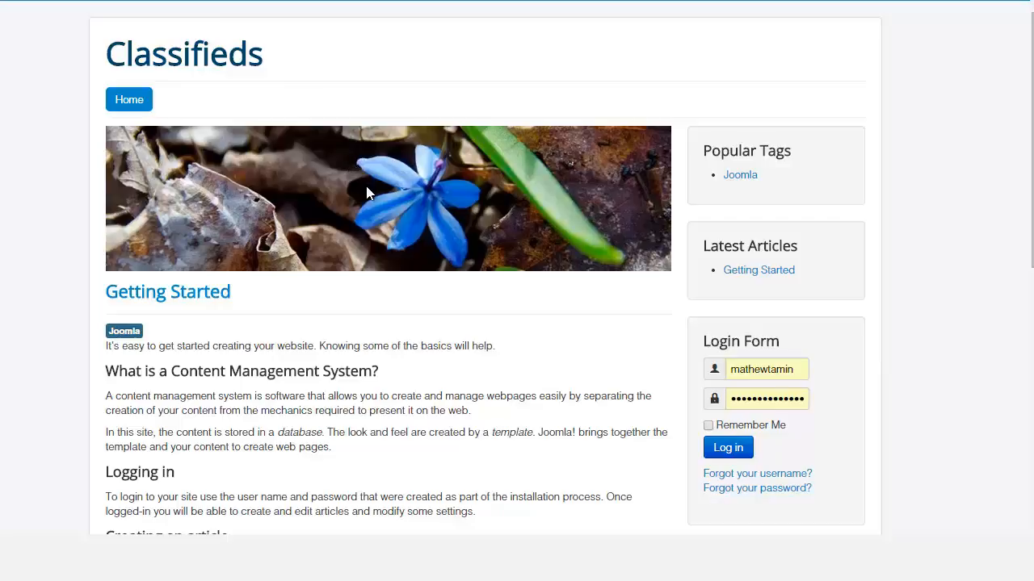
{"action": "scroll", "coordinate": [517, 291], "scroll_direction": "down", "scroll_amount": 5}
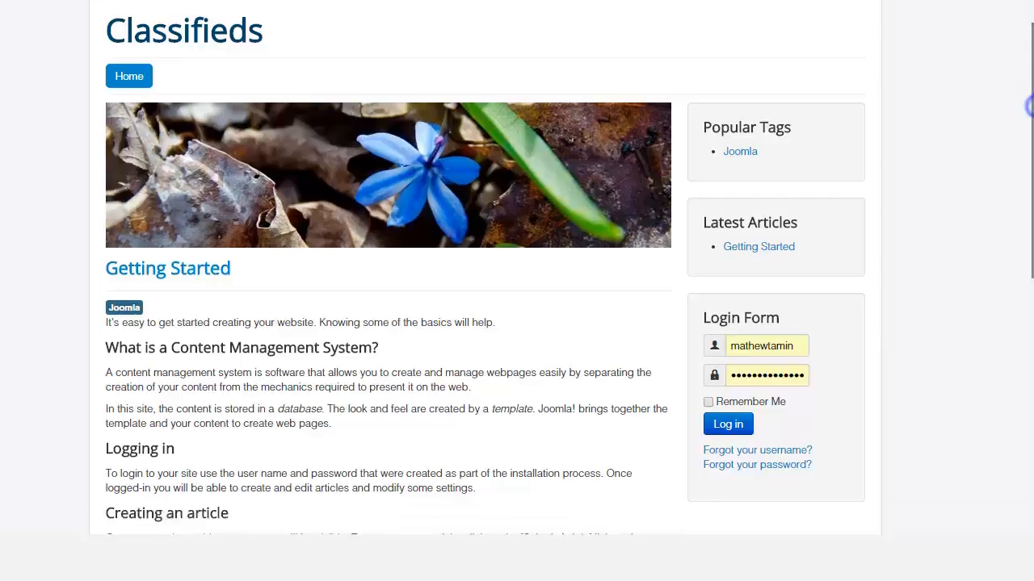
{"action": "scroll", "coordinate": [517, 291], "scroll_direction": "down", "scroll_amount": 3}
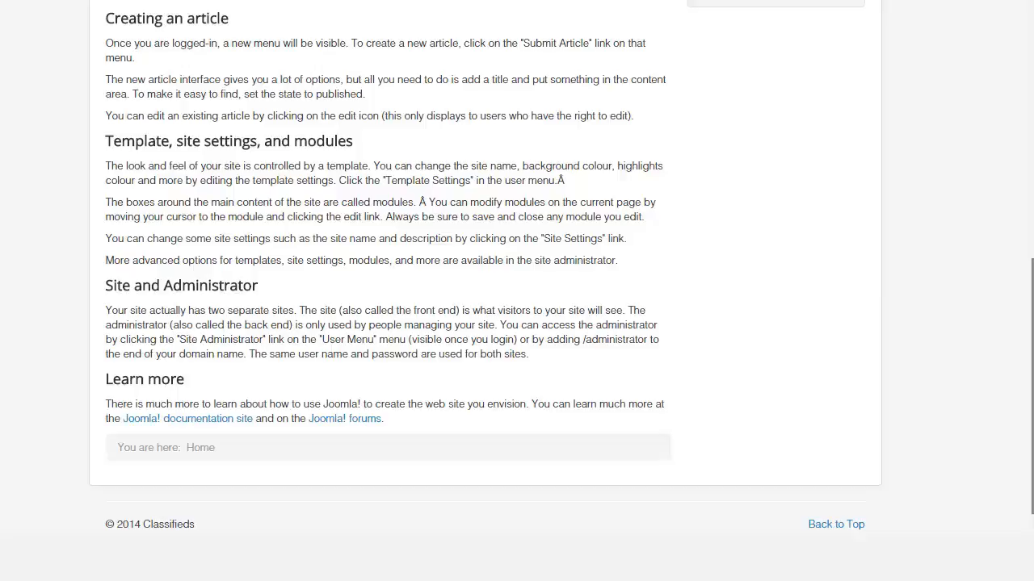
{"action": "scroll", "coordinate": [961, 111], "scroll_direction": "up", "scroll_amount": 8}
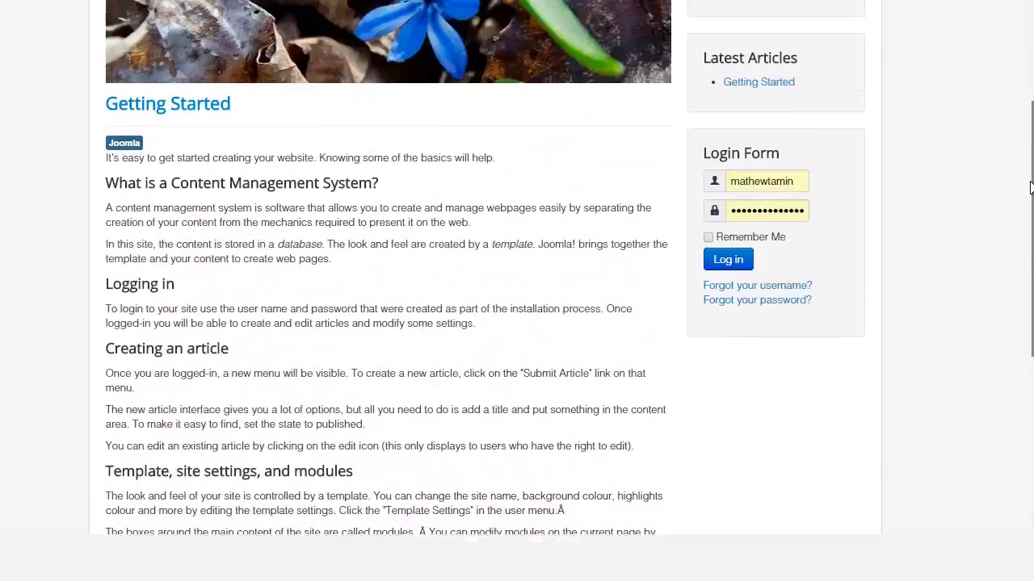